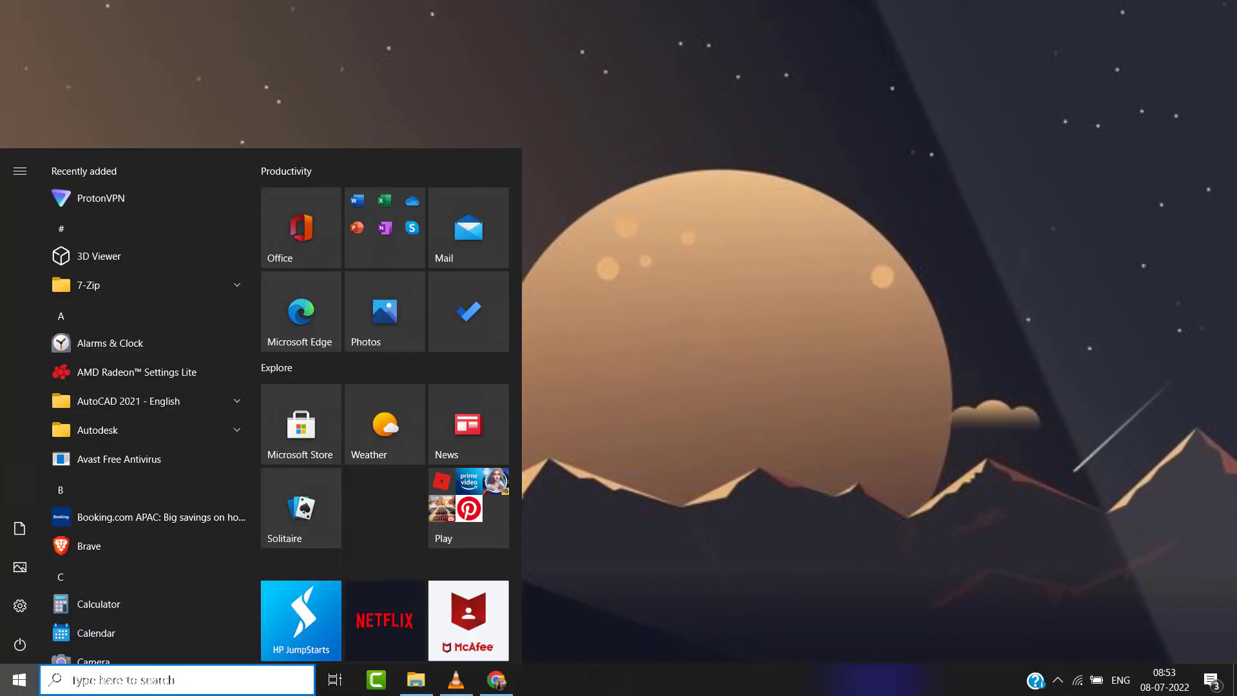
type("%appdata%")
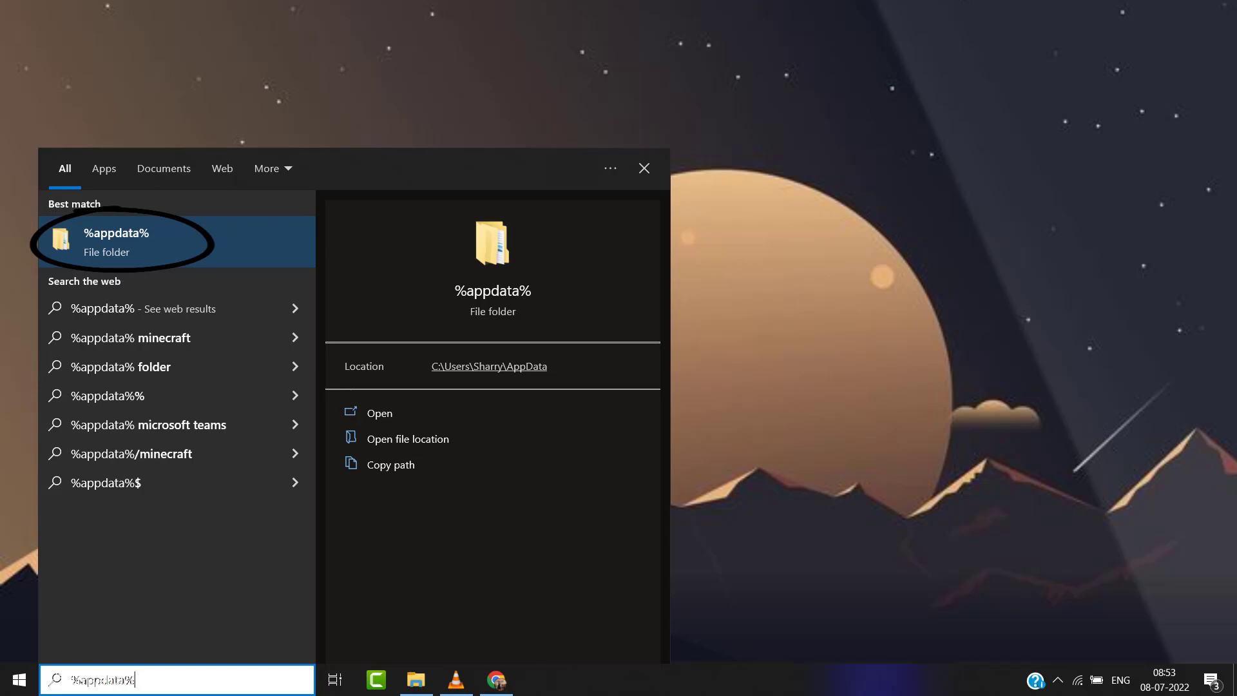
Open the %appdata% Roaming folder from the Start menu search results.
key("Return")
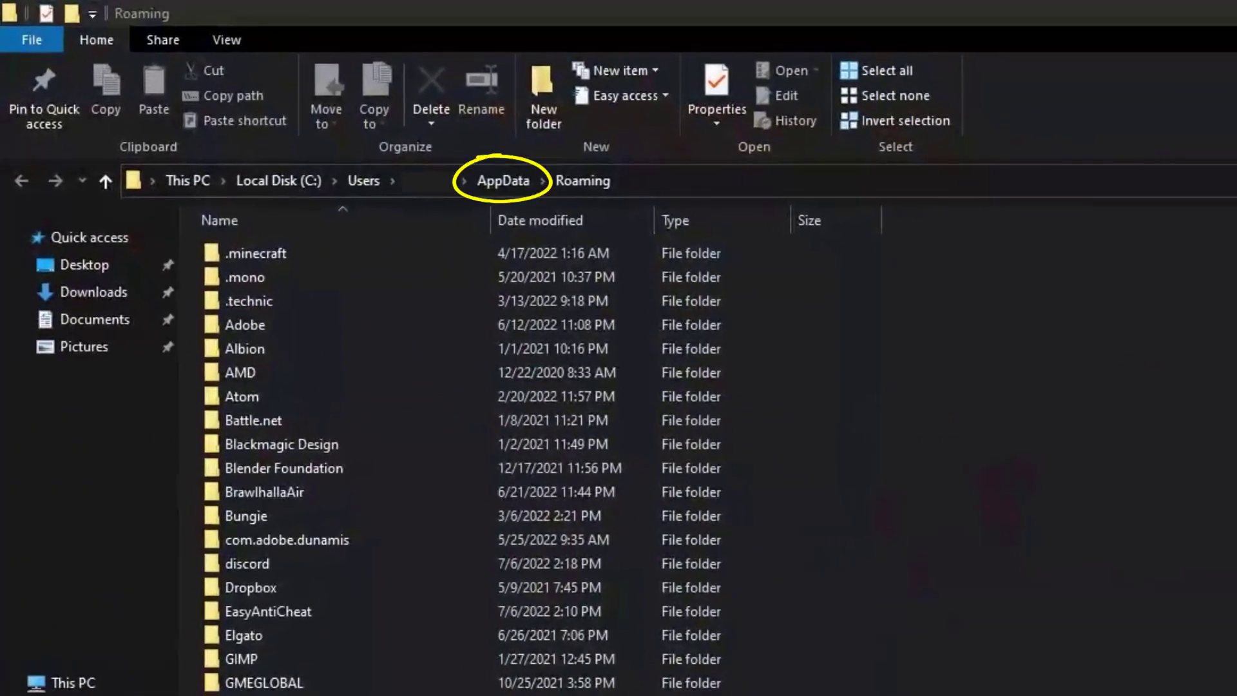
Go to AppData\Local\SCUM\Saved and delete the SaveFiles folder.
key("Return")
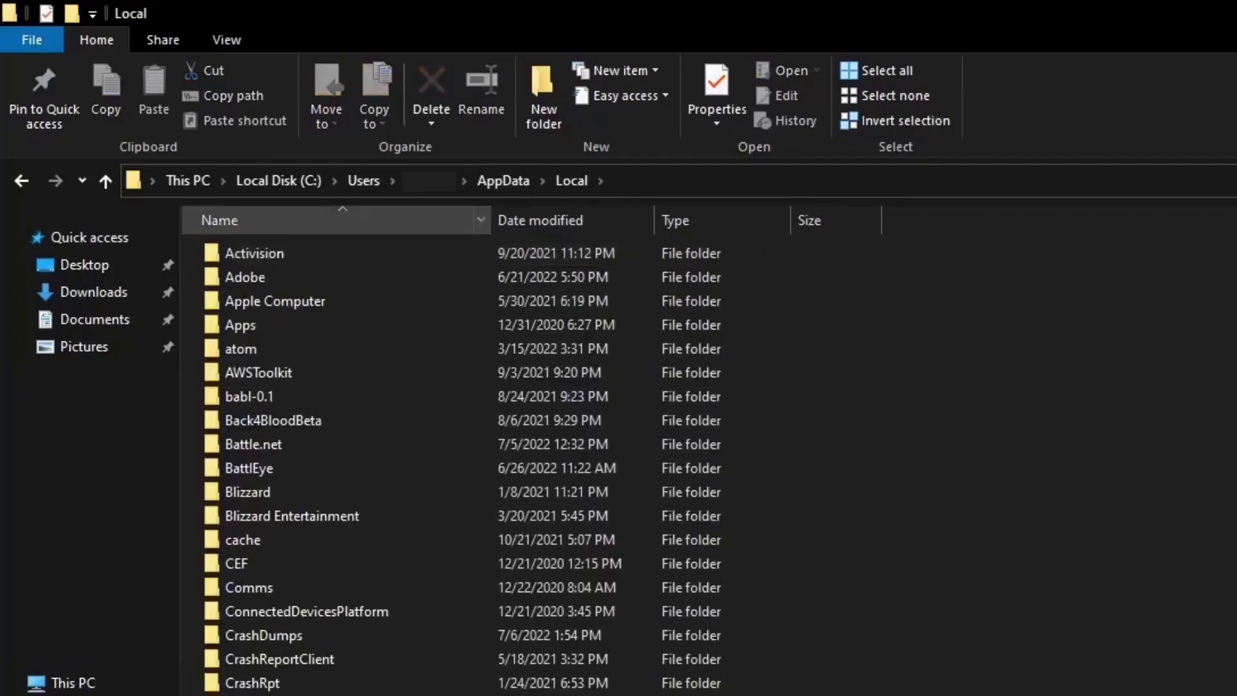
type("scum")
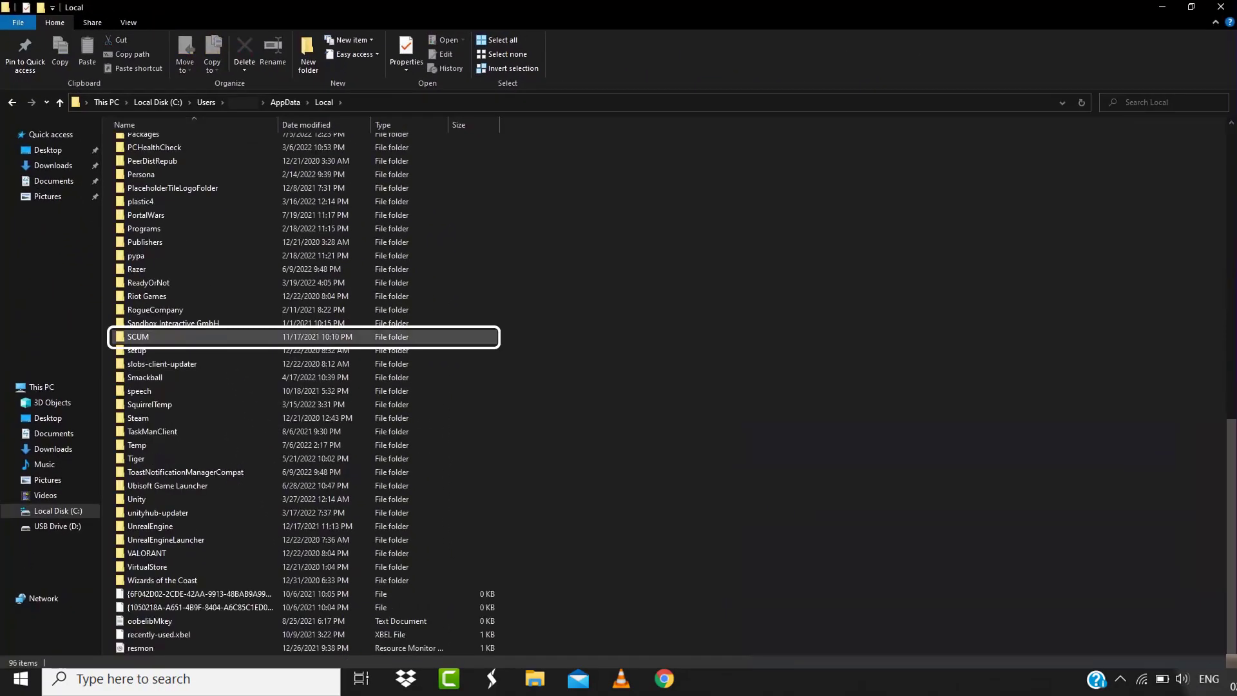
key("Return")
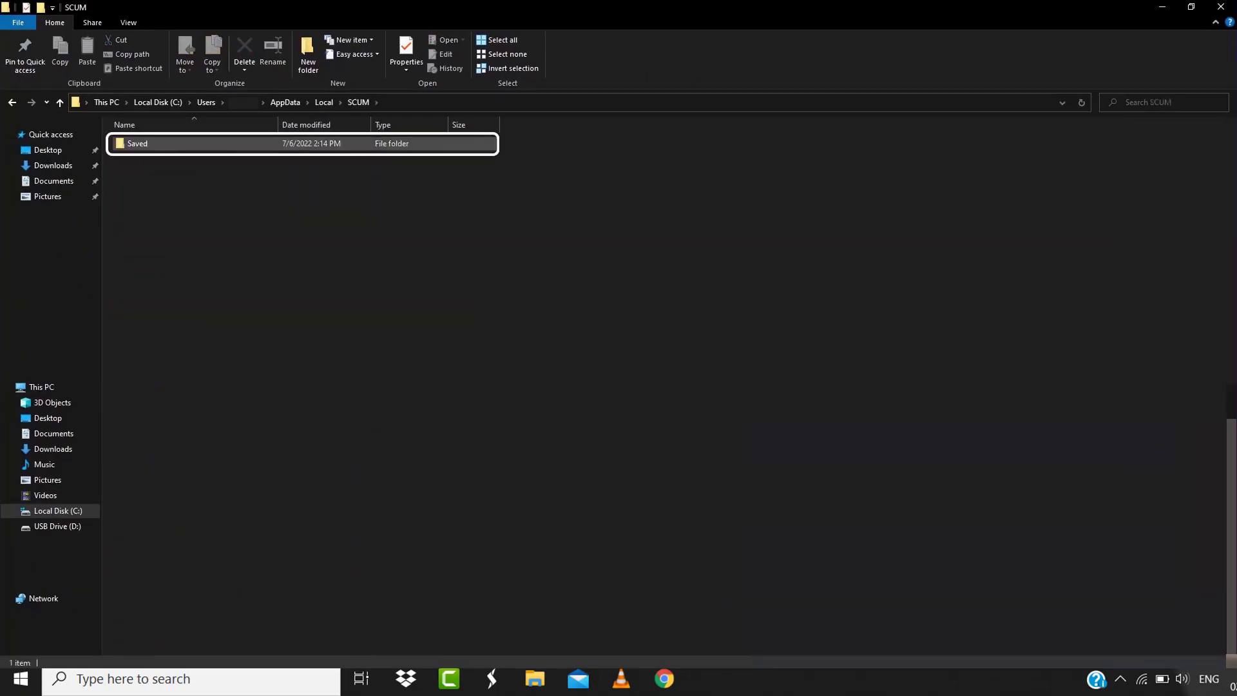
key("Return")
type("s")
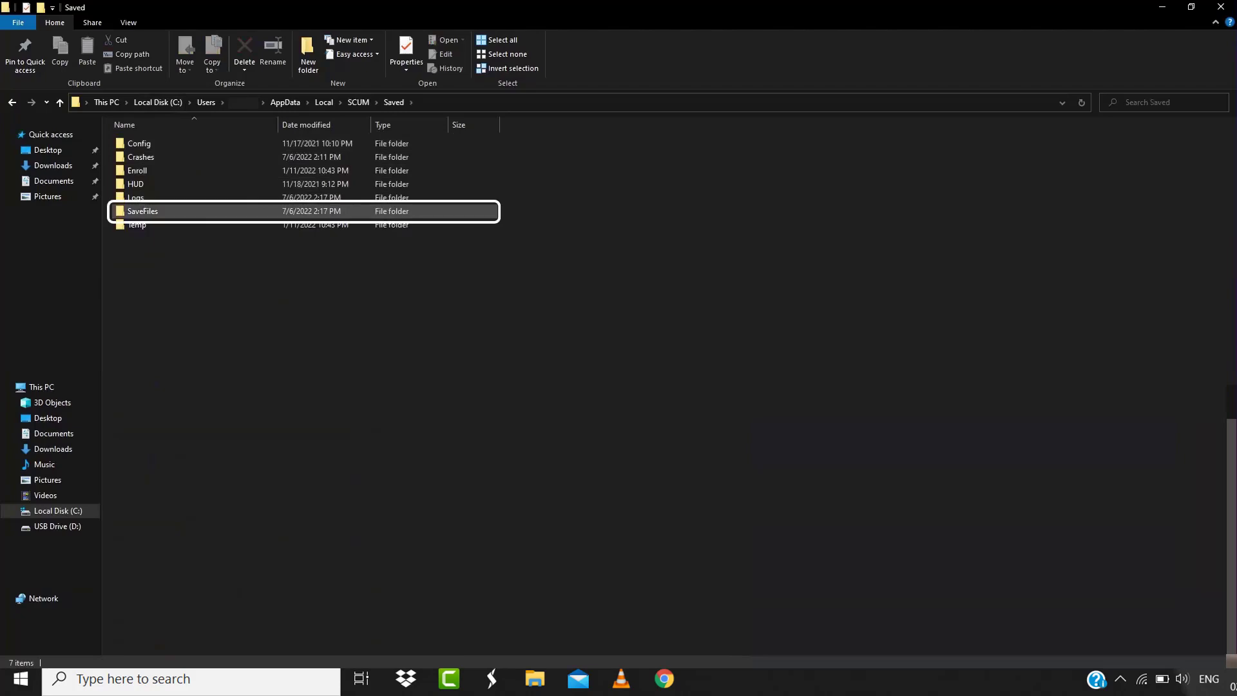
key("shift+F10")
key("Up")
key("Up")
key("Up")
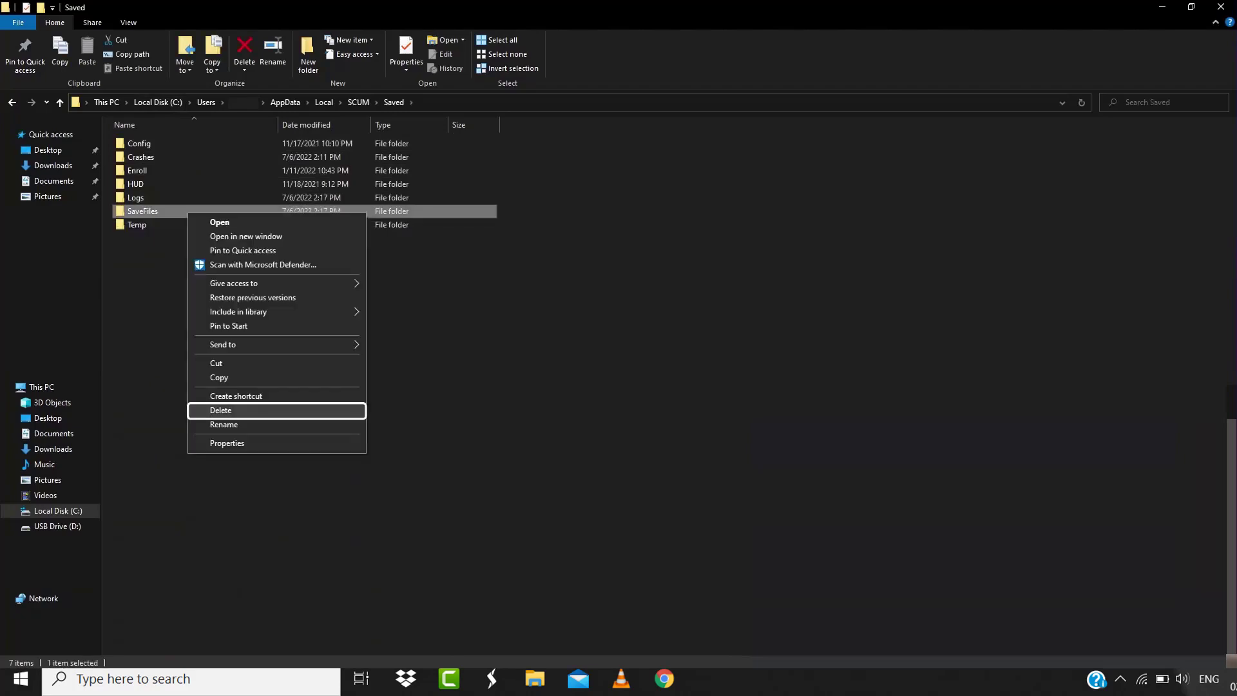
key("Return")
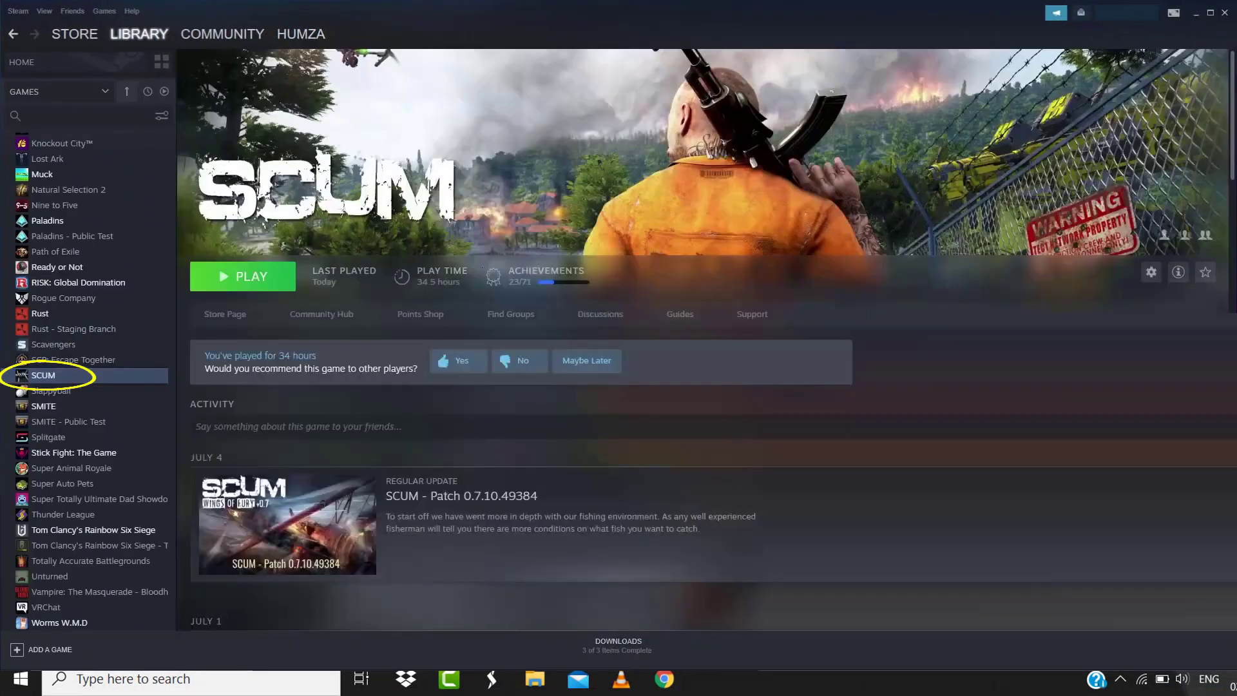
Run Verify integrity of game files from SCUM's Properties > Local Files.
right_click(85, 375)
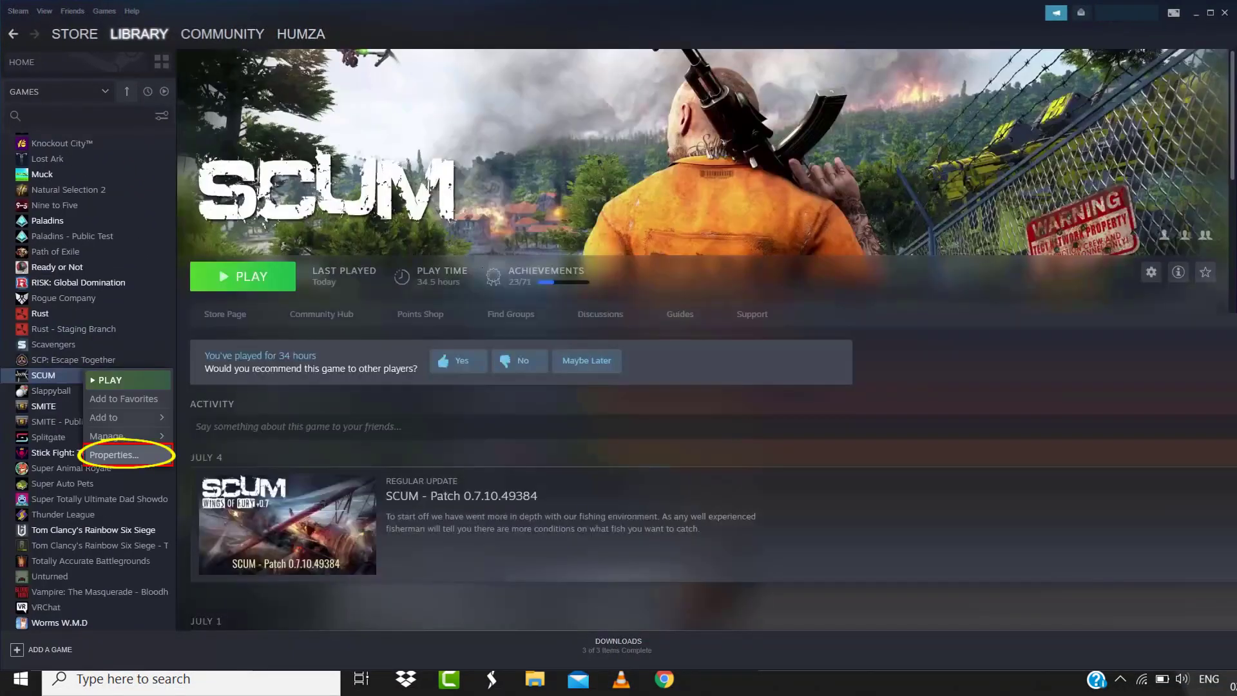
left_click(113, 454)
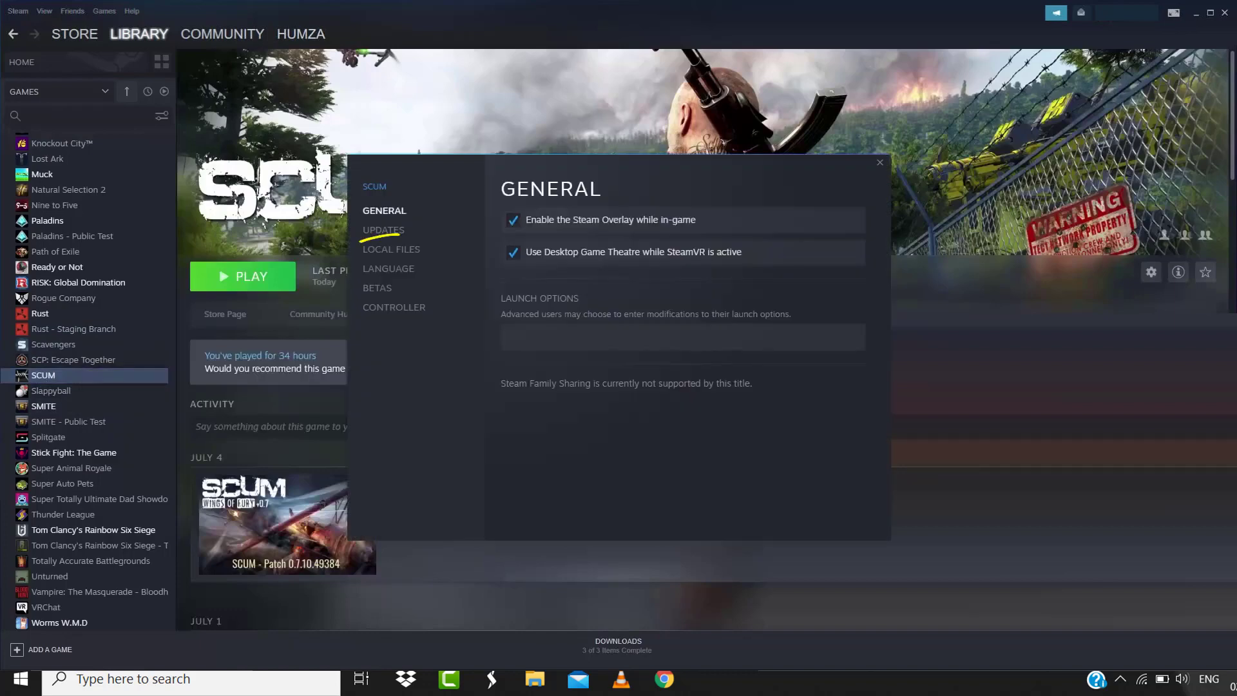
left_click(391, 249)
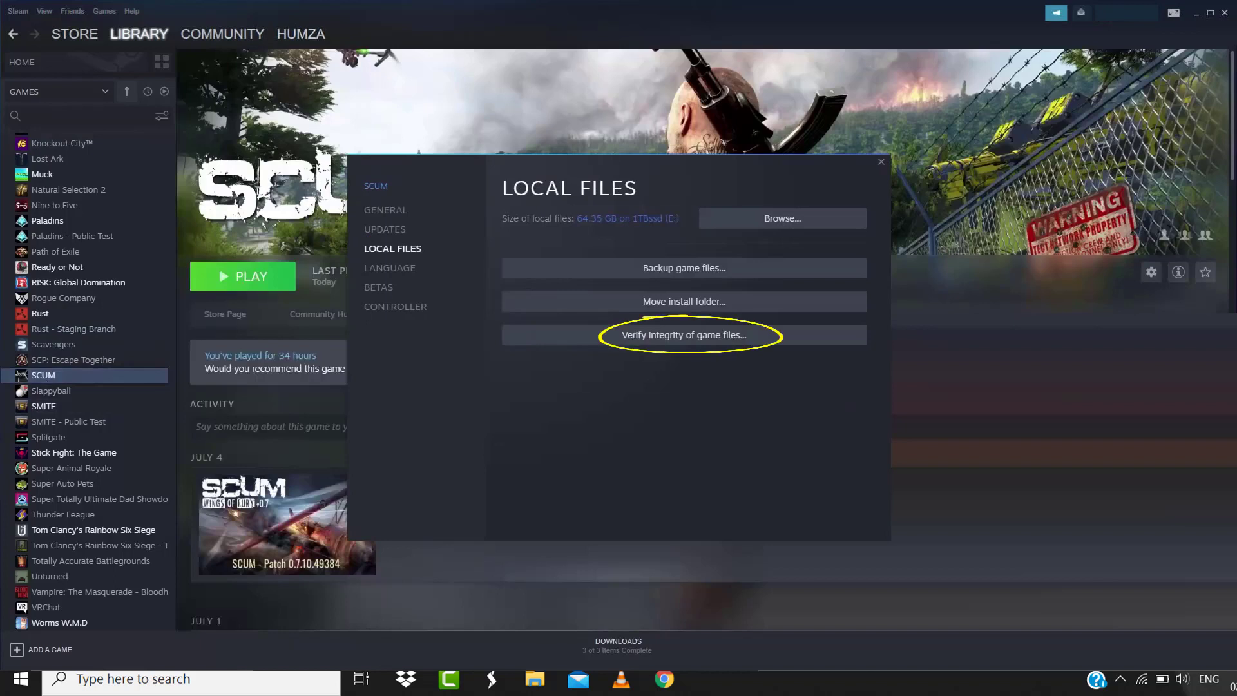
left_click(684, 335)
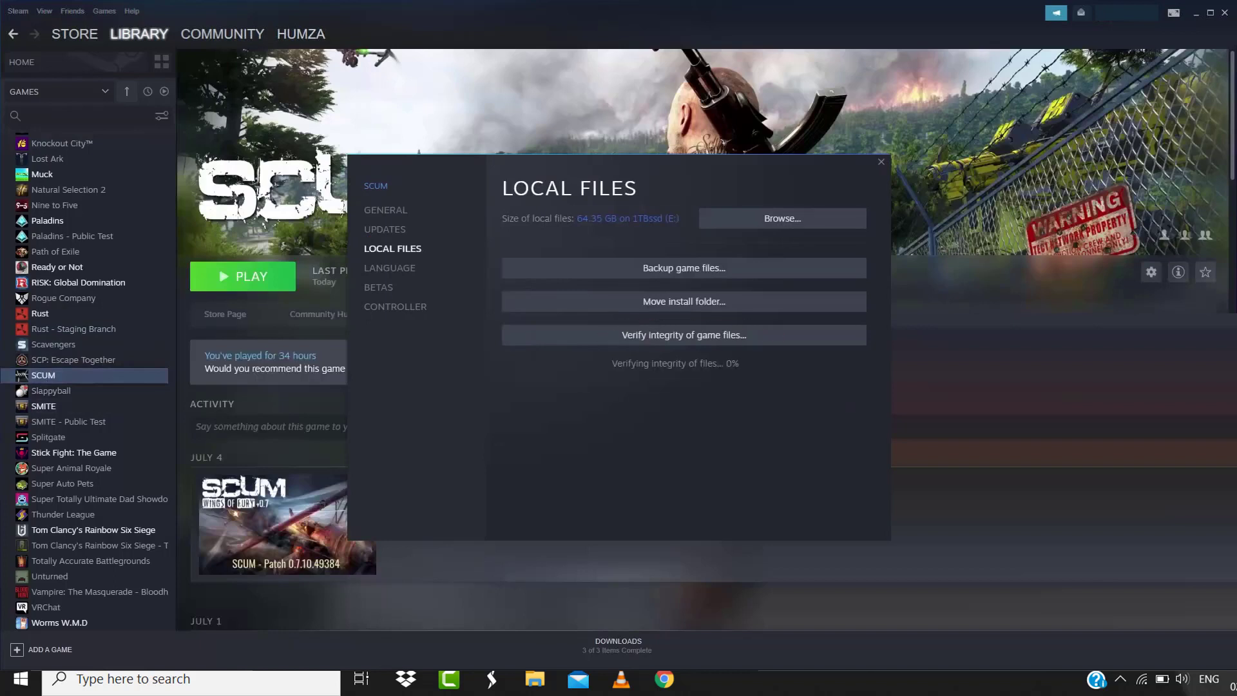
Close SCUM's Properties window, leaving the verification running.
left_click(880, 163)
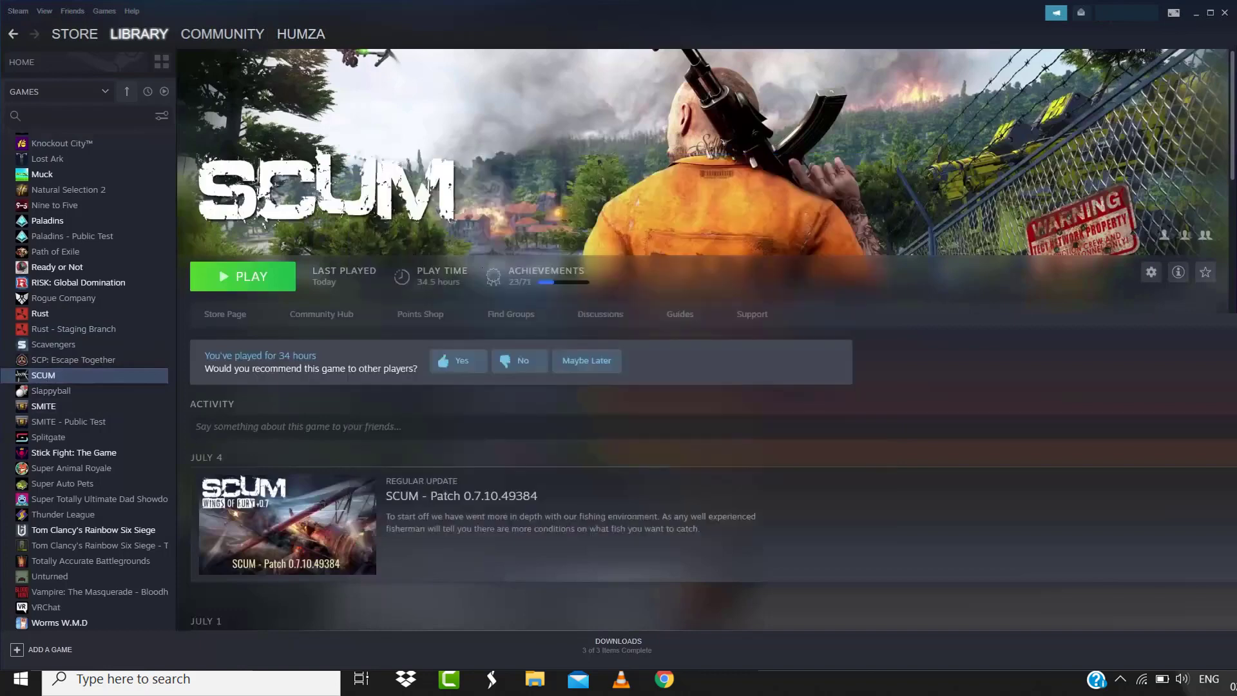